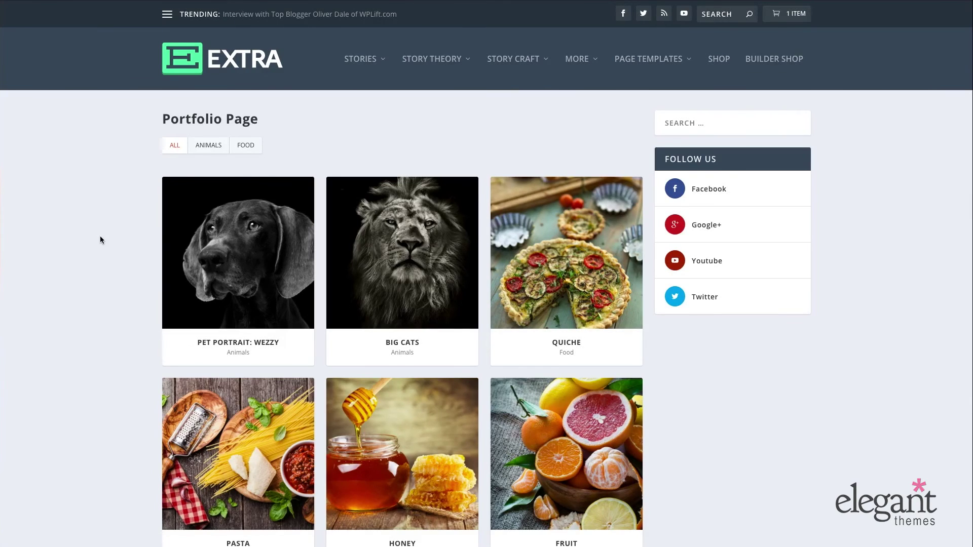
Switch to the admin Edit Page screen for the Portfolio Page, which uses the Portfolio Page template
left_click(101, 2)
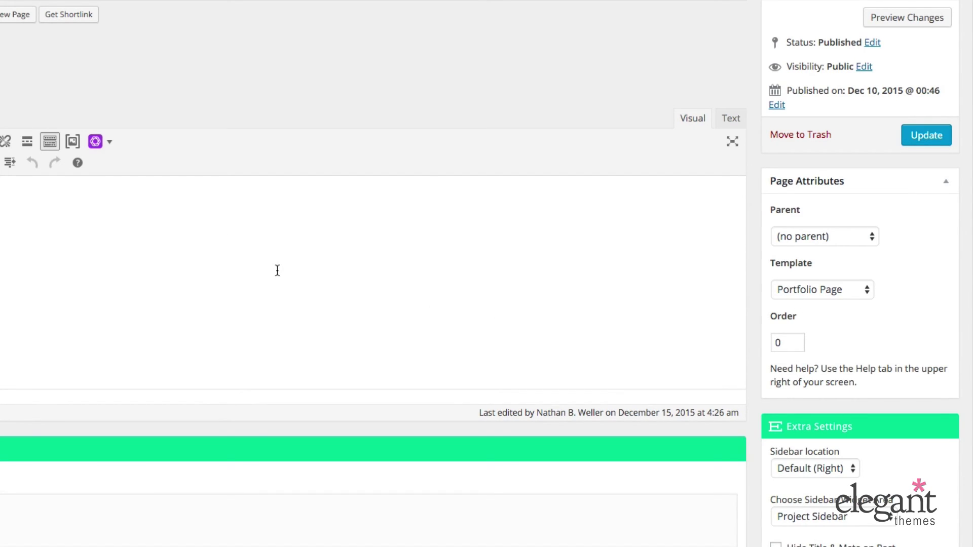
mouse_move(43, 149)
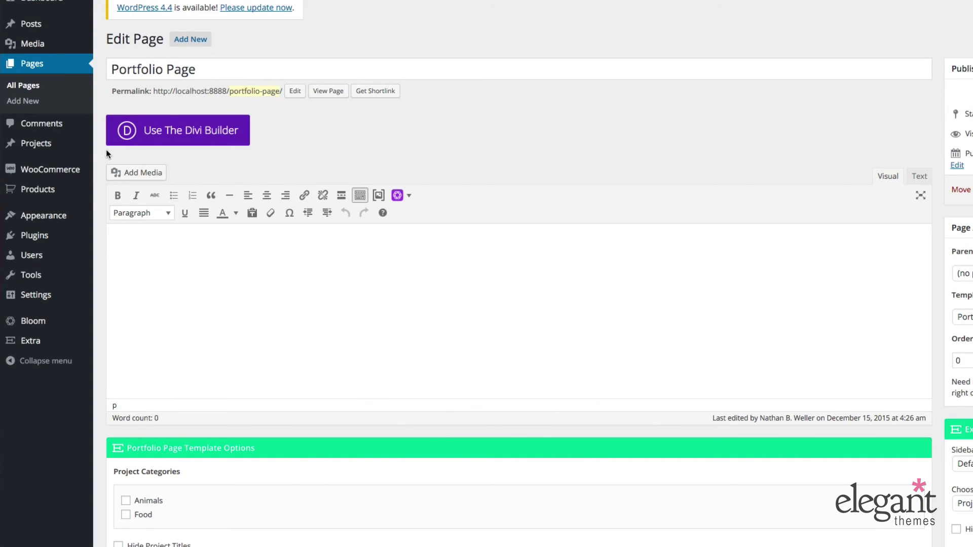
mouse_move(41, 152)
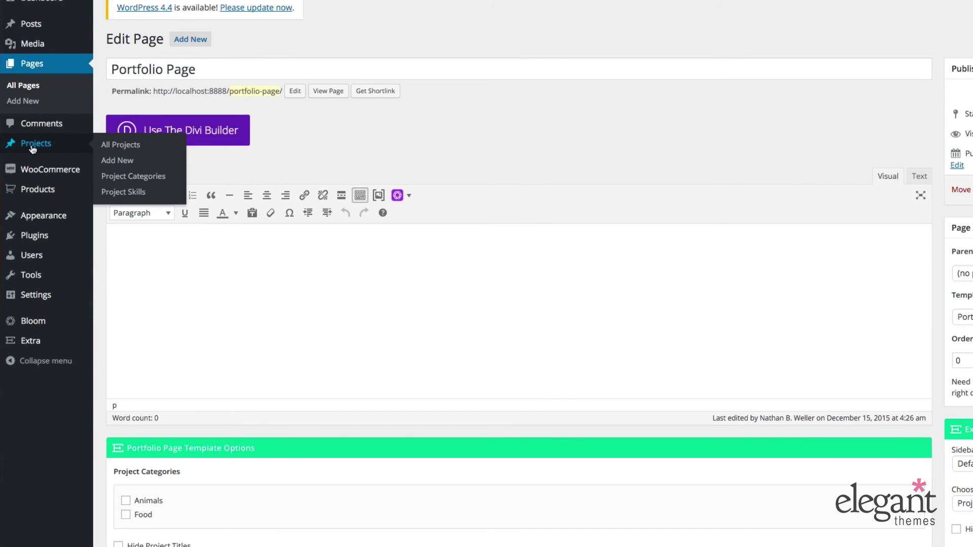
Open the Projects list showing the nine published Animals and Food projects
left_click(32, 147)
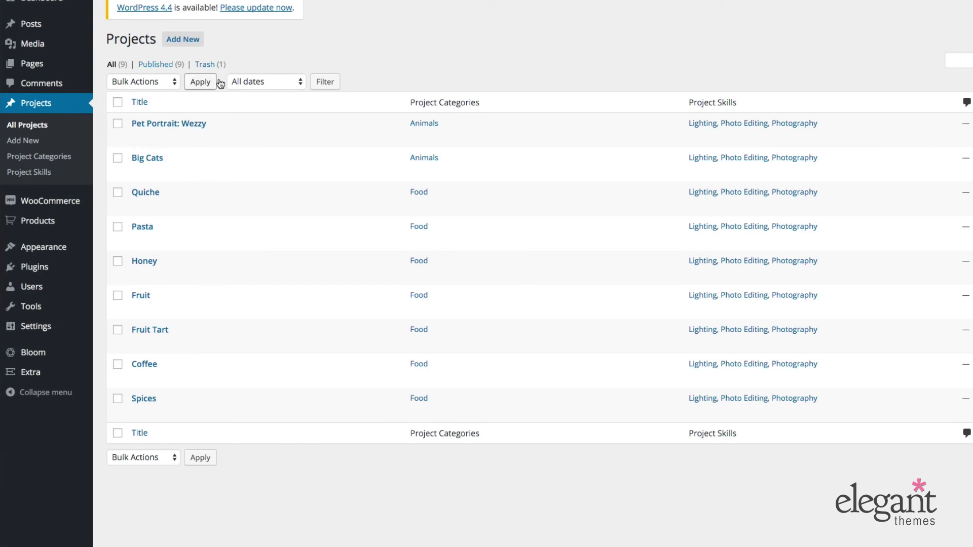
mouse_move(382, 288)
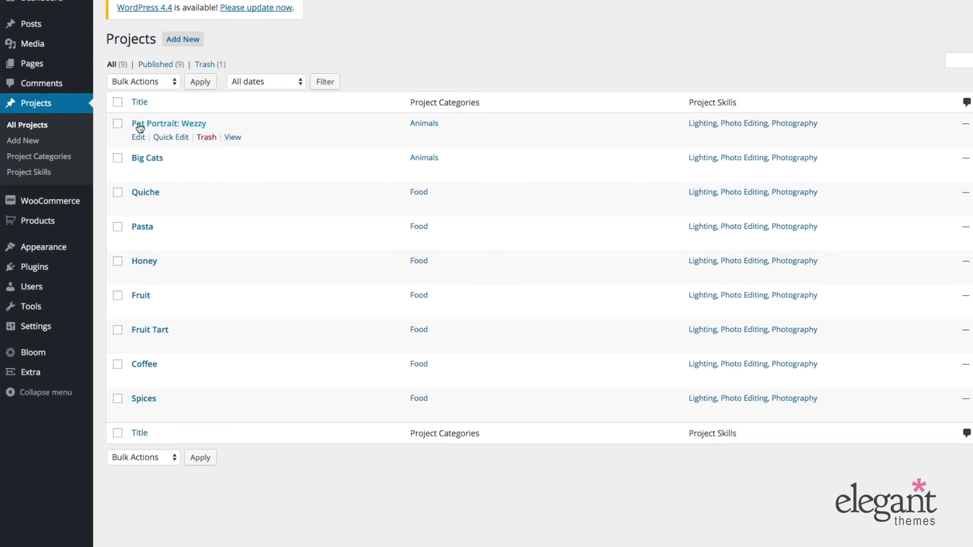
mouse_move(149, 235)
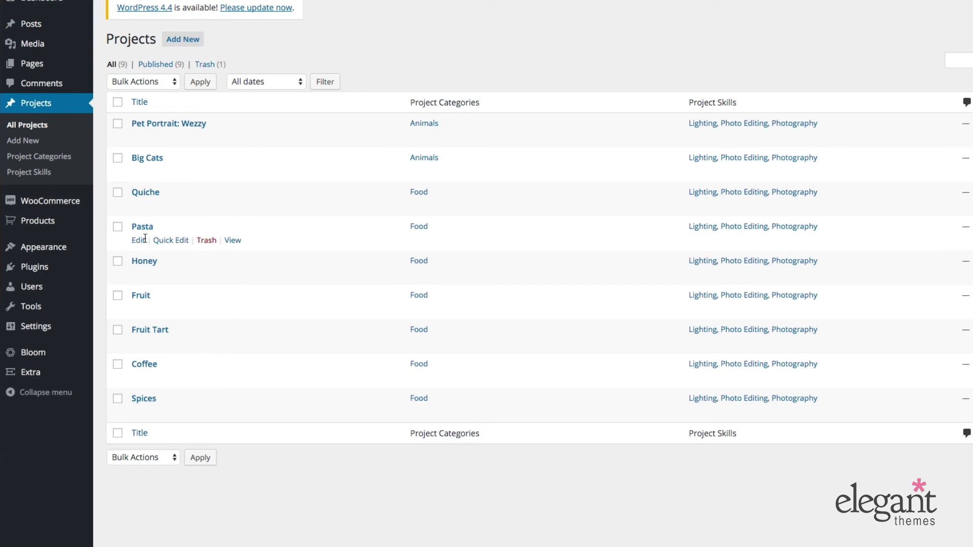
Create a new project titled 'Fashion Photography', let it save as a draft, and tick the Fashion category
left_click(183, 40)
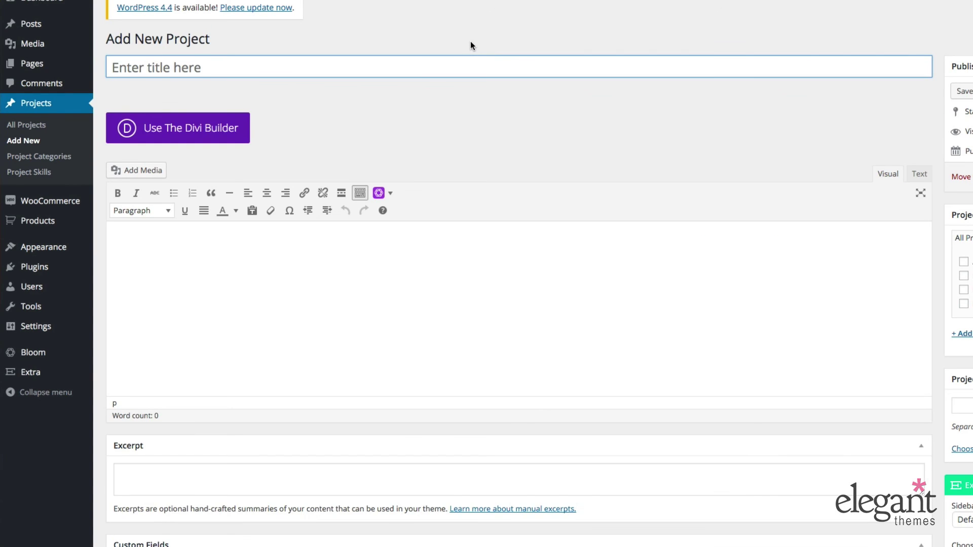
type("Fashion Pho")
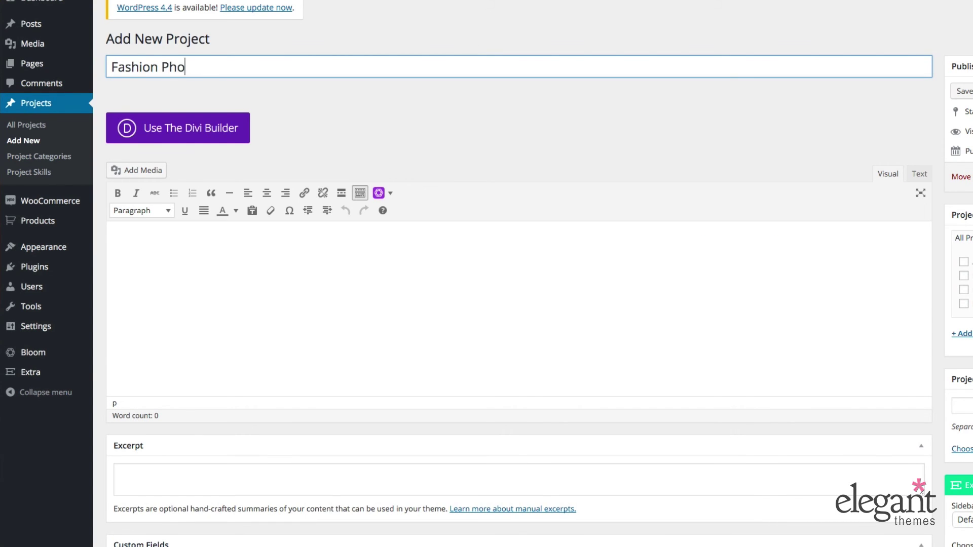
type("tography")
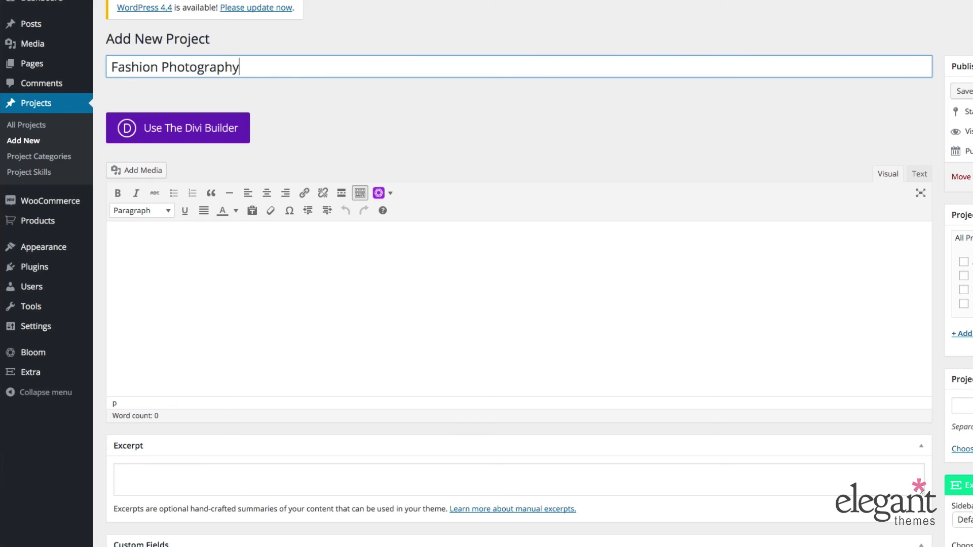
left_click(491, 119)
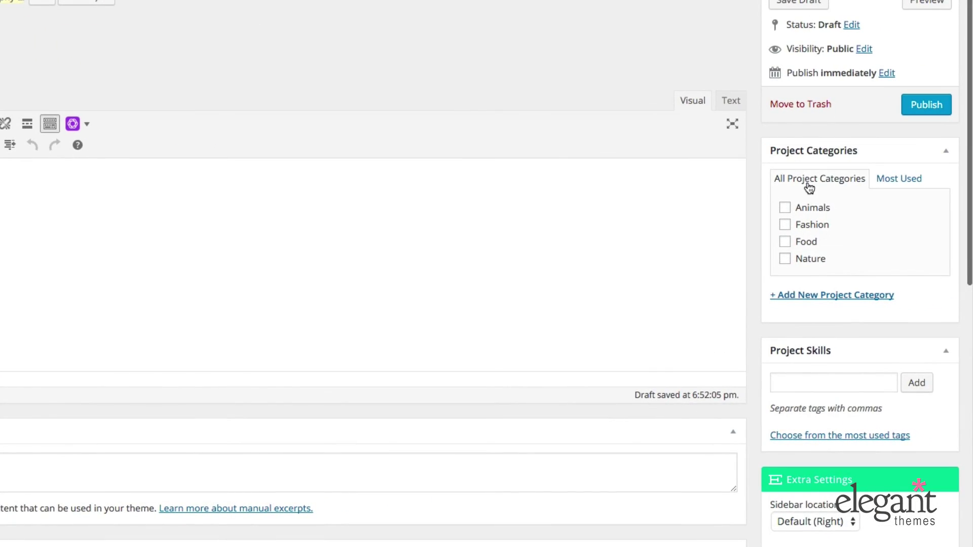
left_click(785, 226)
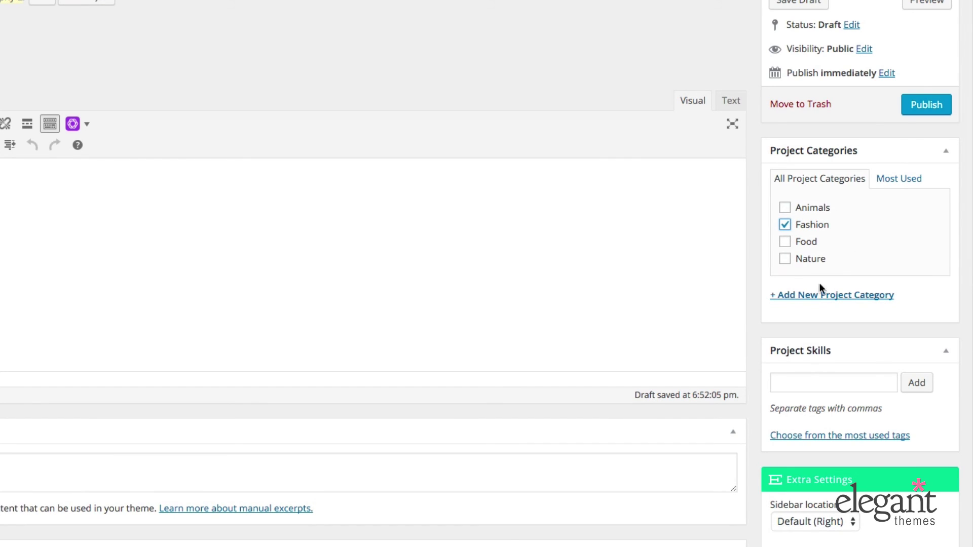
left_click(797, 299)
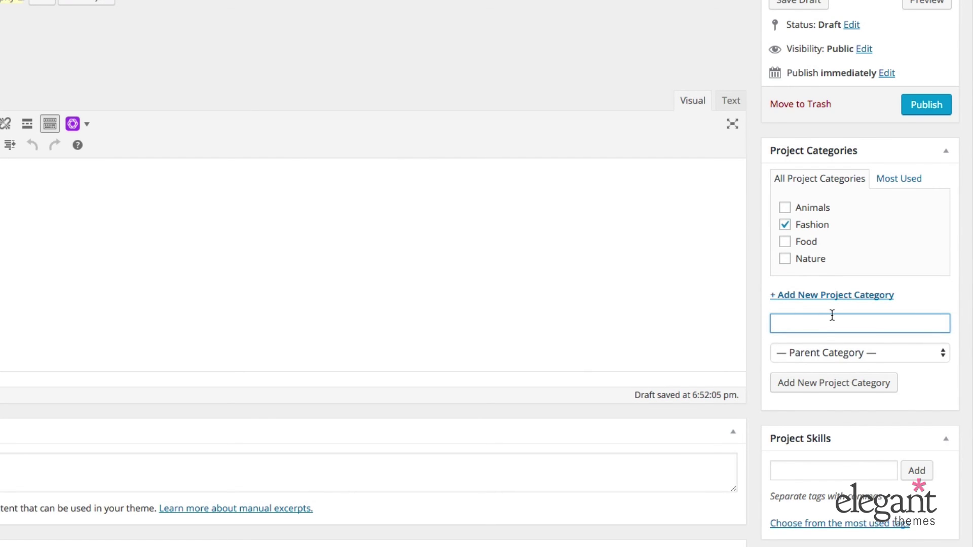
Add the Lighting, Photo Editing and Photography skills from the most used tags
scroll(829, 318, "down", 5)
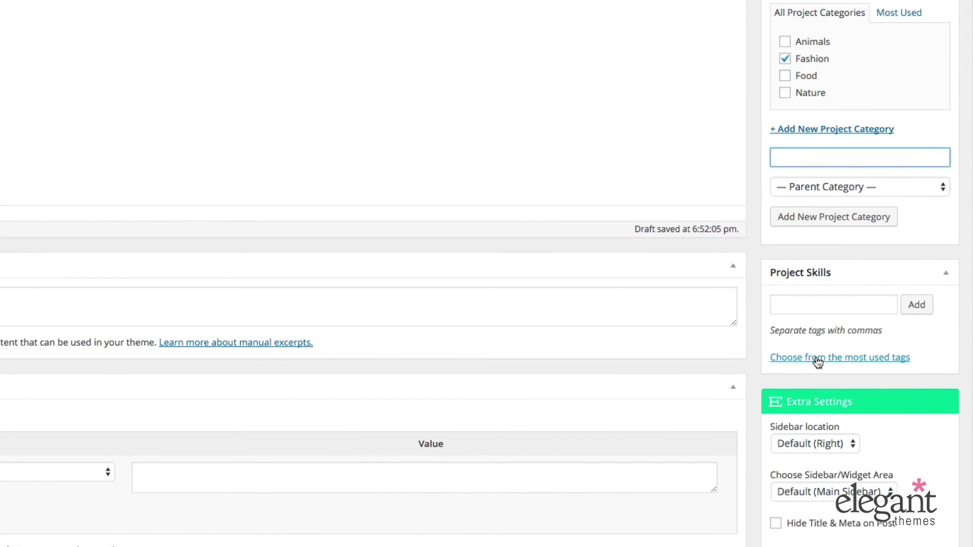
left_click(819, 360)
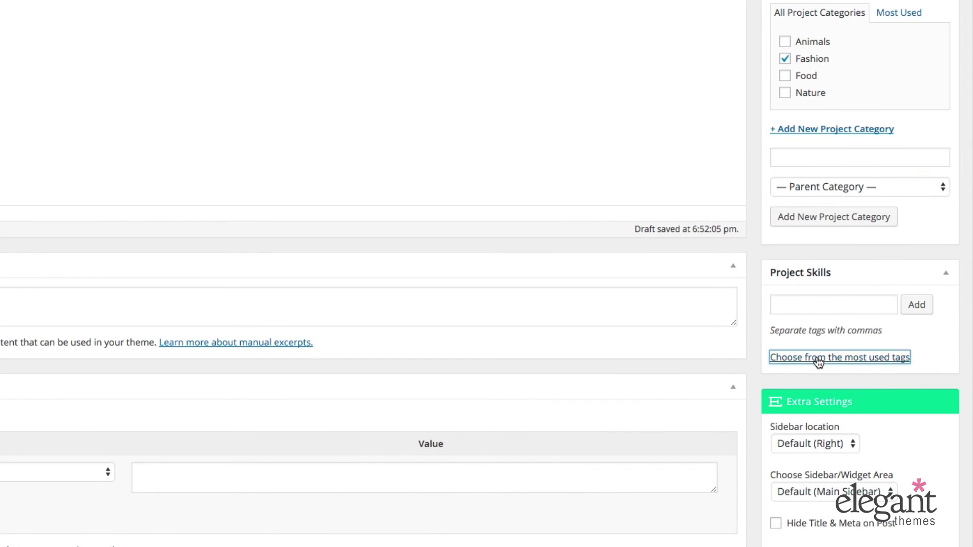
left_click(791, 385)
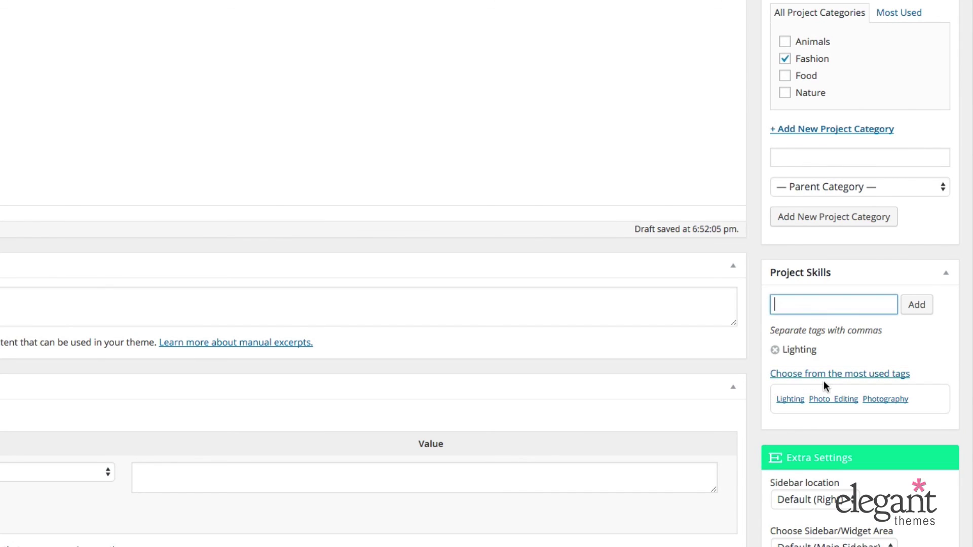
left_click(834, 404)
left_click(886, 404)
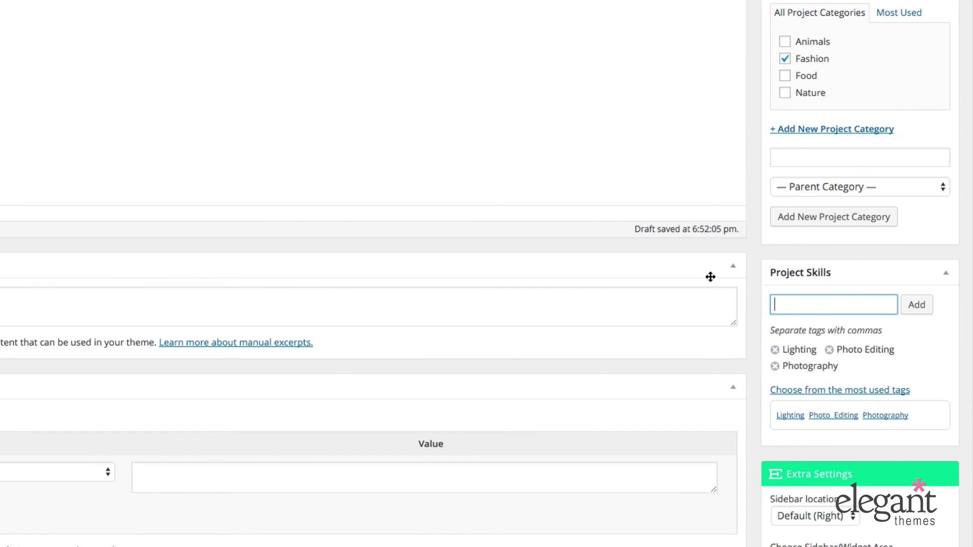
left_click(756, 281)
scroll(760, 283, "down", 3)
scroll(763, 285, "down", 5)
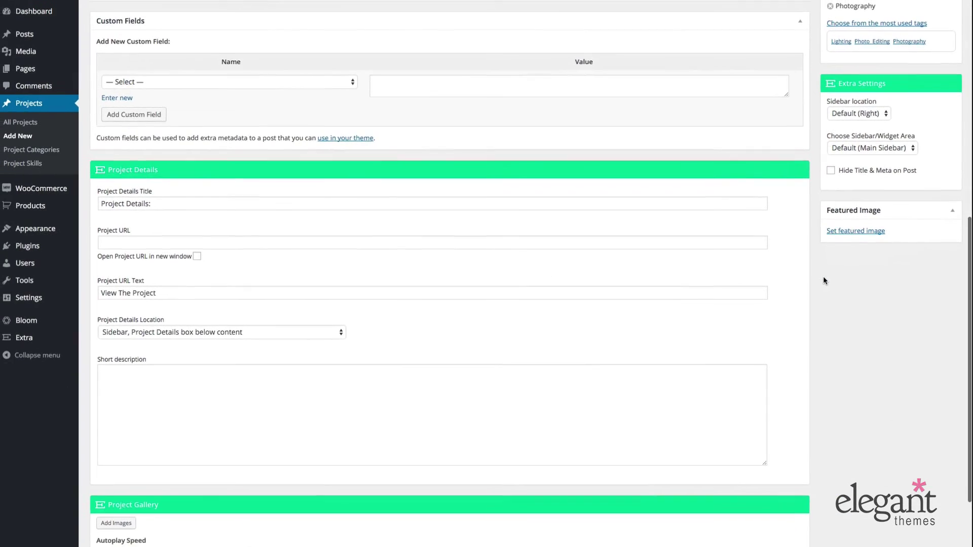
scroll(823, 276, "down", 1)
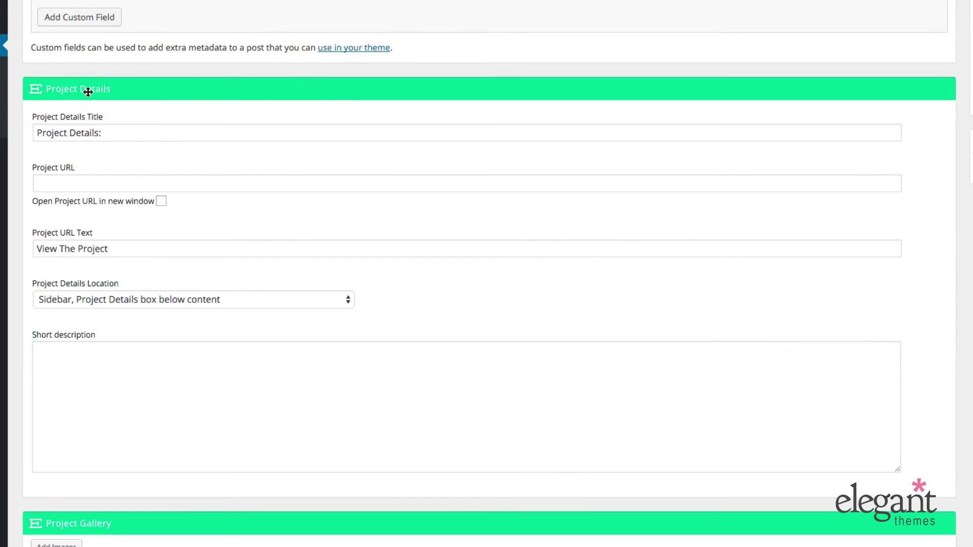
left_click(131, 131)
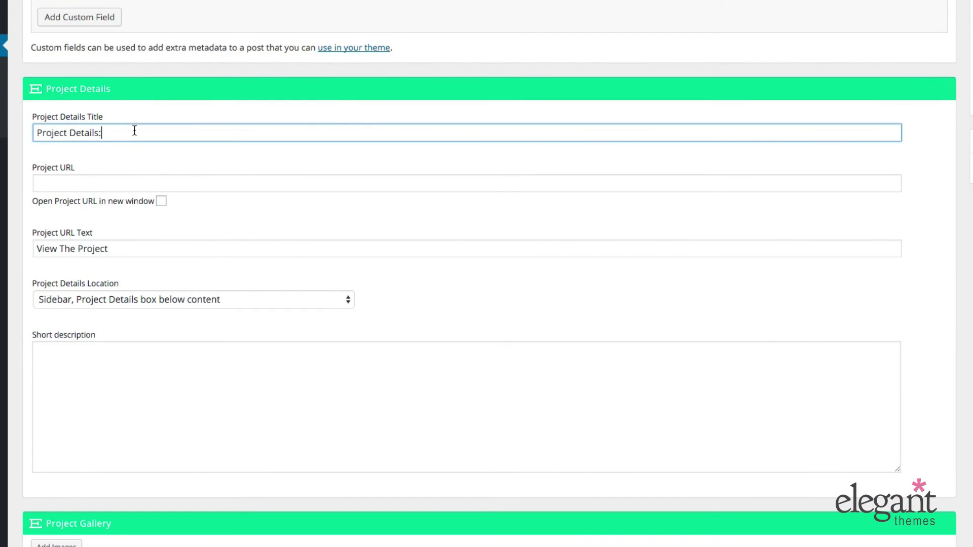
left_click(104, 184)
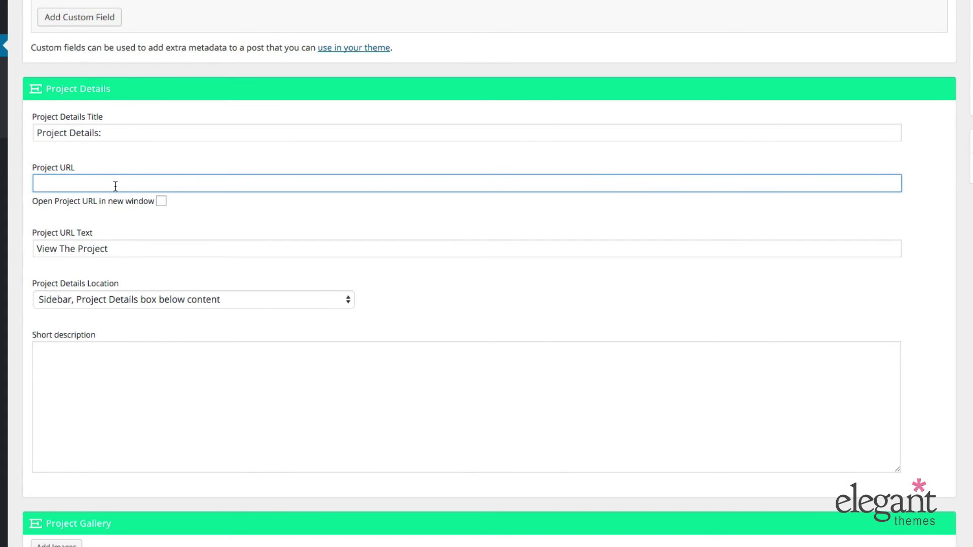
type("http://elegantthemes.com")
left_click(161, 202)
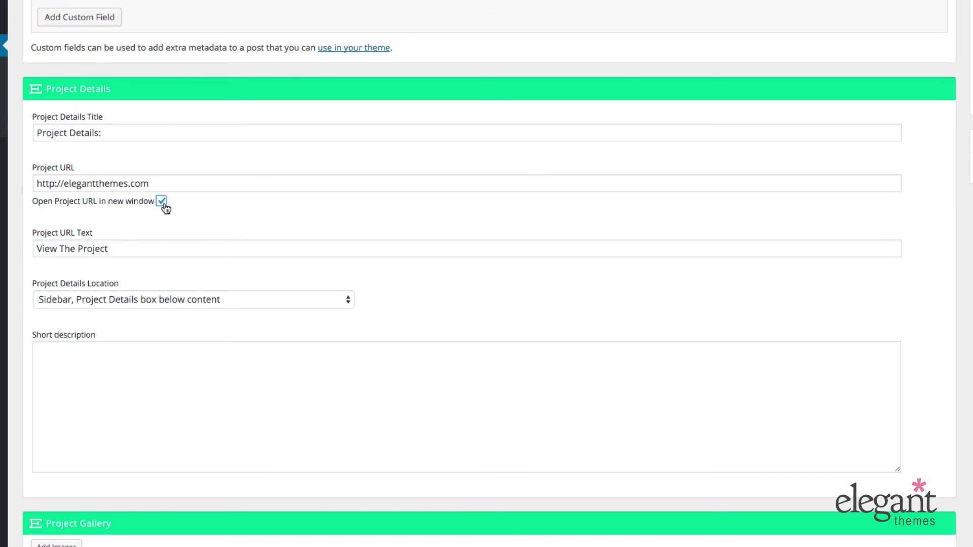
left_click(117, 251)
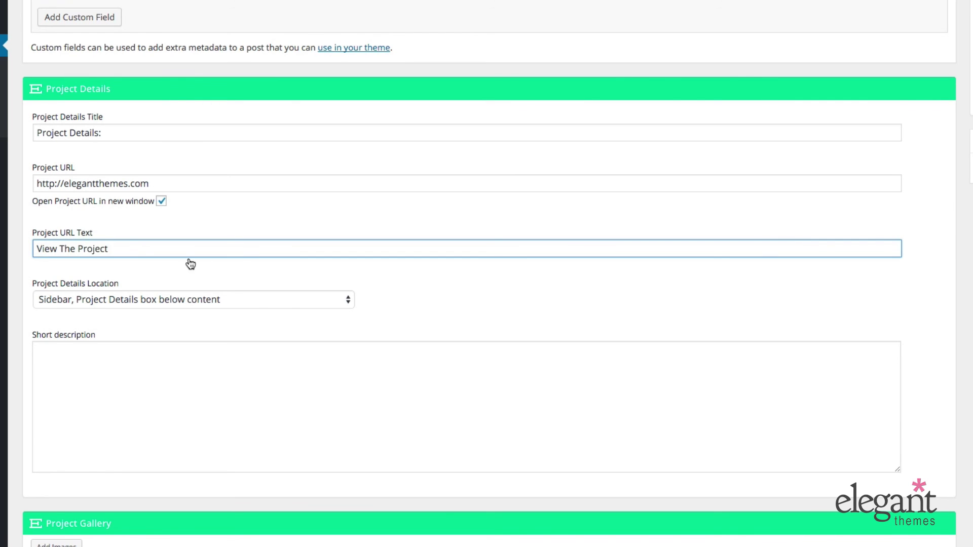
scroll(191, 264, "down", 1)
scroll(193, 269, "down", 1)
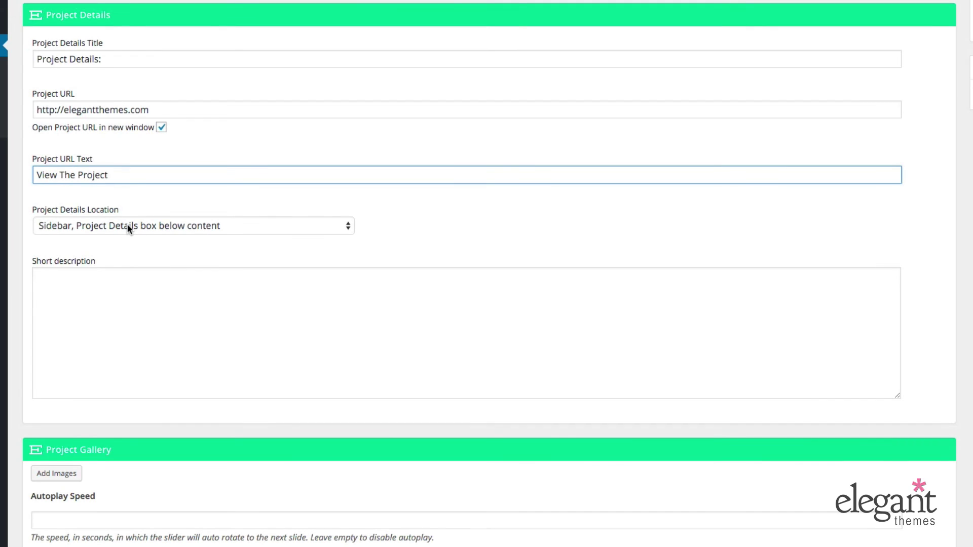
Enter the short description 'Here is a short description of my fashion photography project.'
left_click(127, 228)
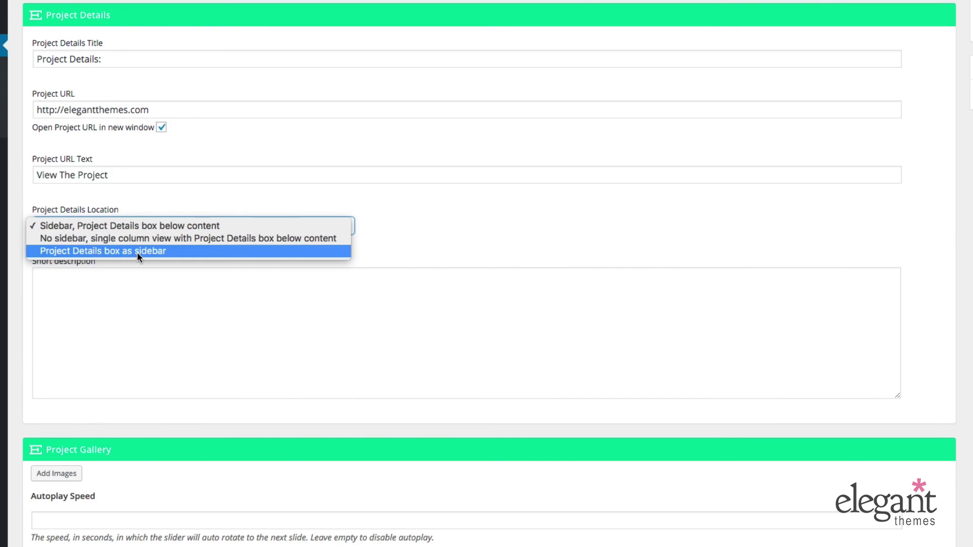
left_click(121, 331)
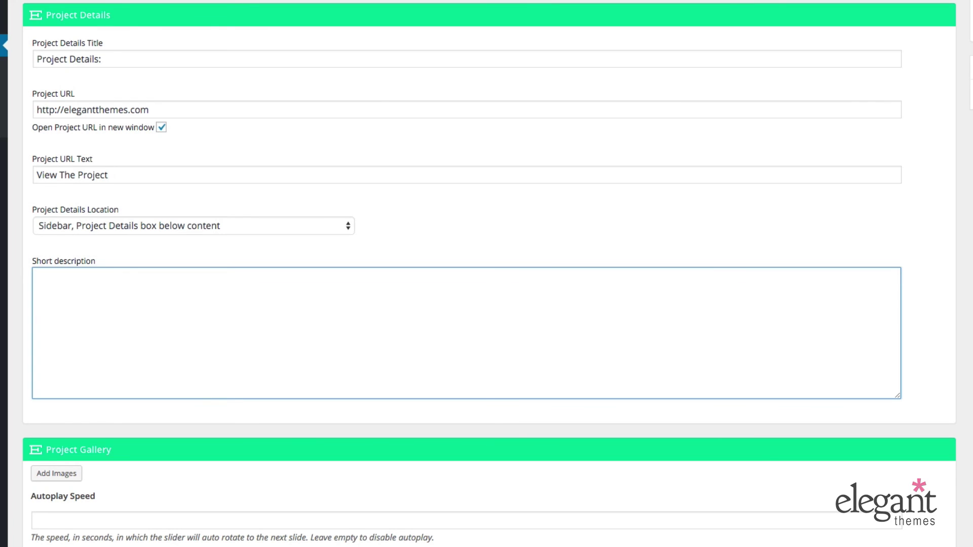
type("Here is a short descripton")
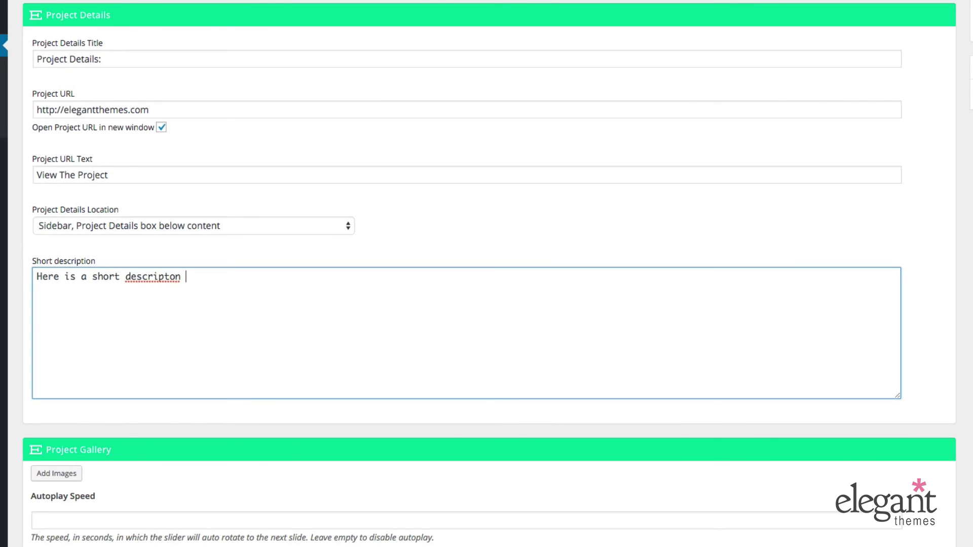
key("BackSpace")
key("BackSpace")
key("BackSpace")
type("ion of my fashion")
type(" pohtog")
key("BackSpace")
key("BackSpace")
key("BackSpace")
key("BackSpace")
type("hotography proj")
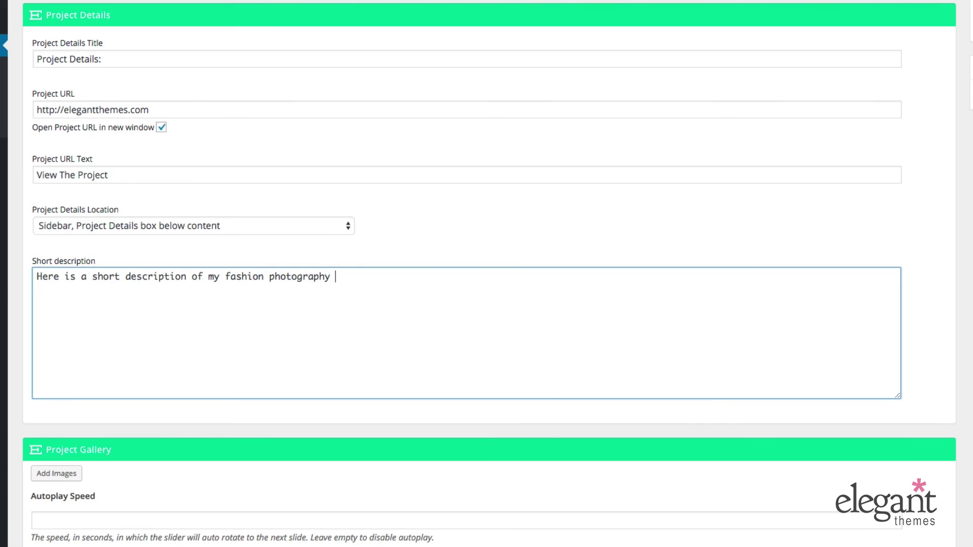
type("ect.")
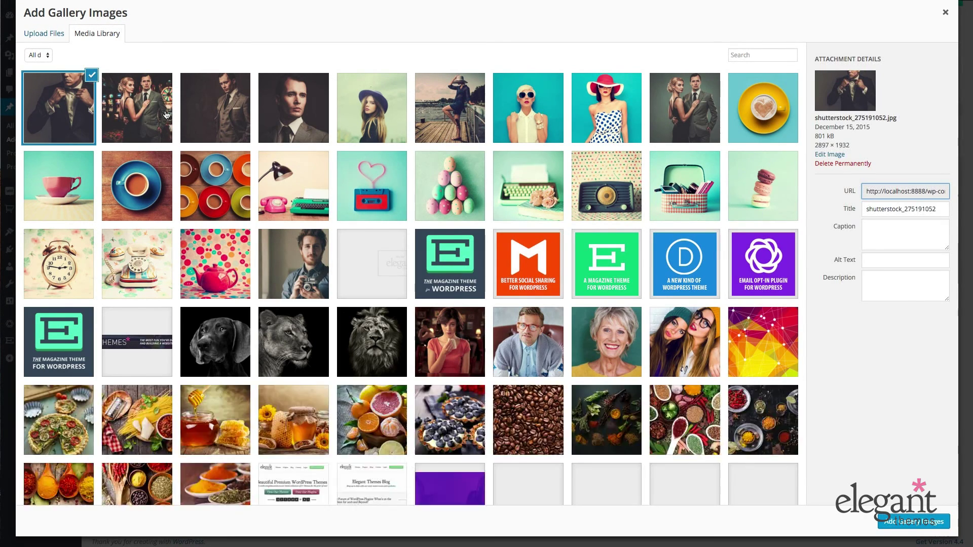
Select seven more top-row fashion photos and add all eight to the project gallery
left_click(166, 115)
left_click(225, 116)
left_click(309, 115)
left_click(375, 116)
left_click(433, 118)
left_click(524, 117)
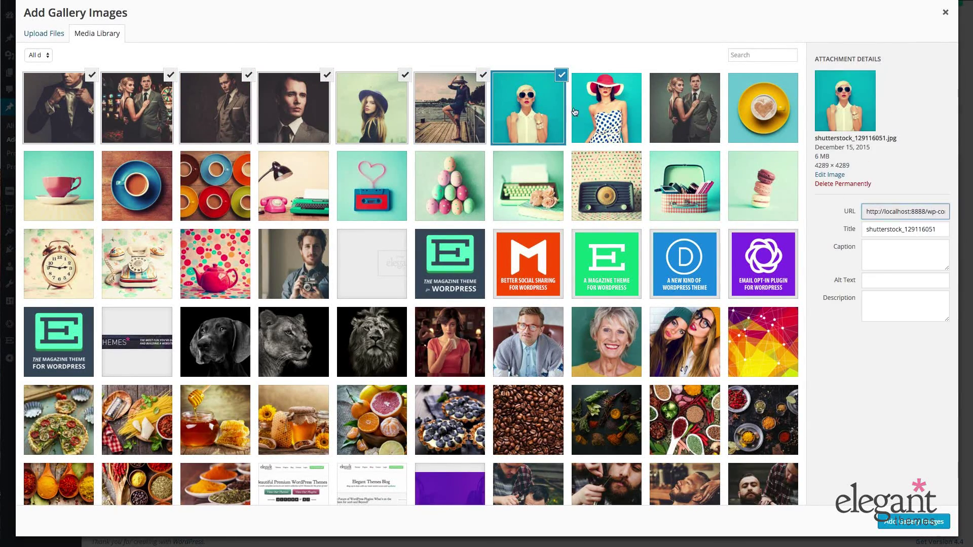
left_click(613, 110)
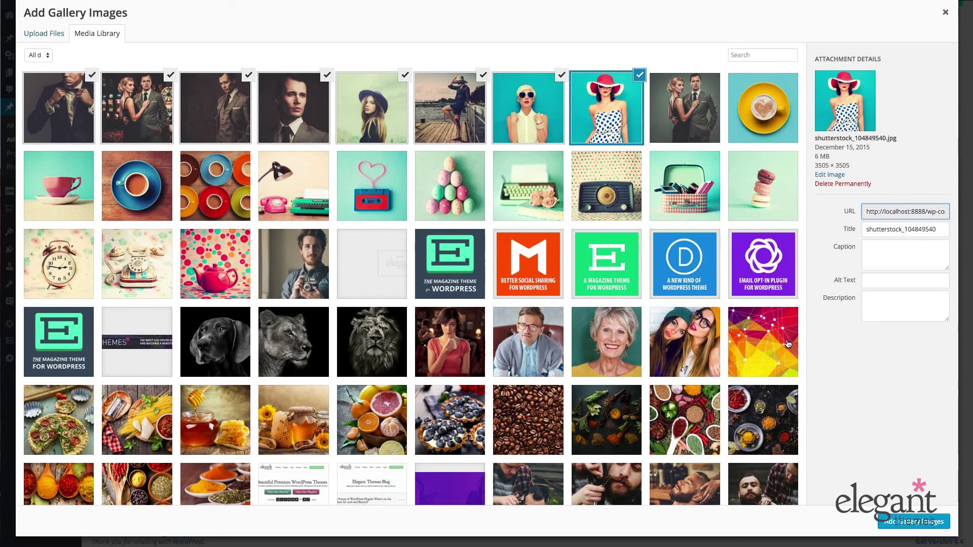
left_click(907, 524)
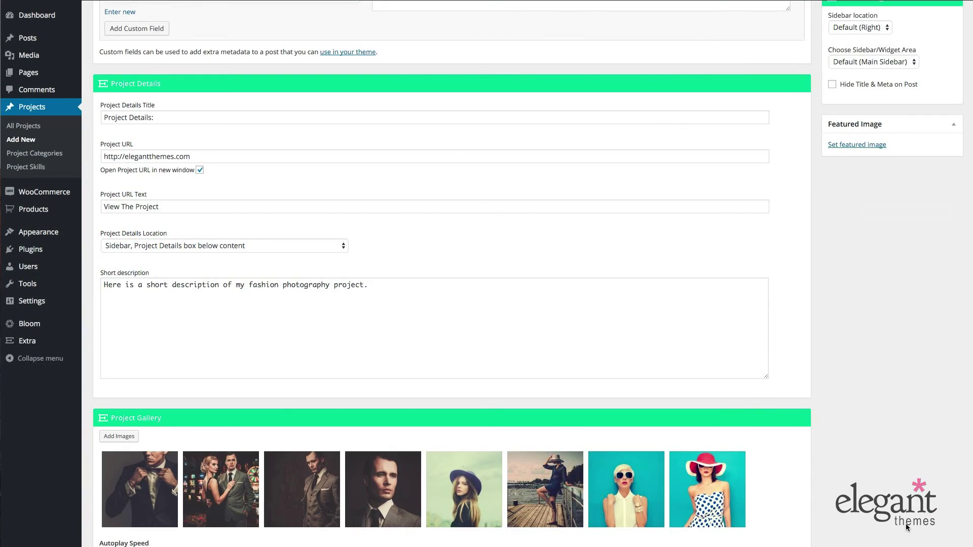
Set the gallery Autoplay Speed to 1
scroll(452, 436, "down", 3)
left_click(213, 474)
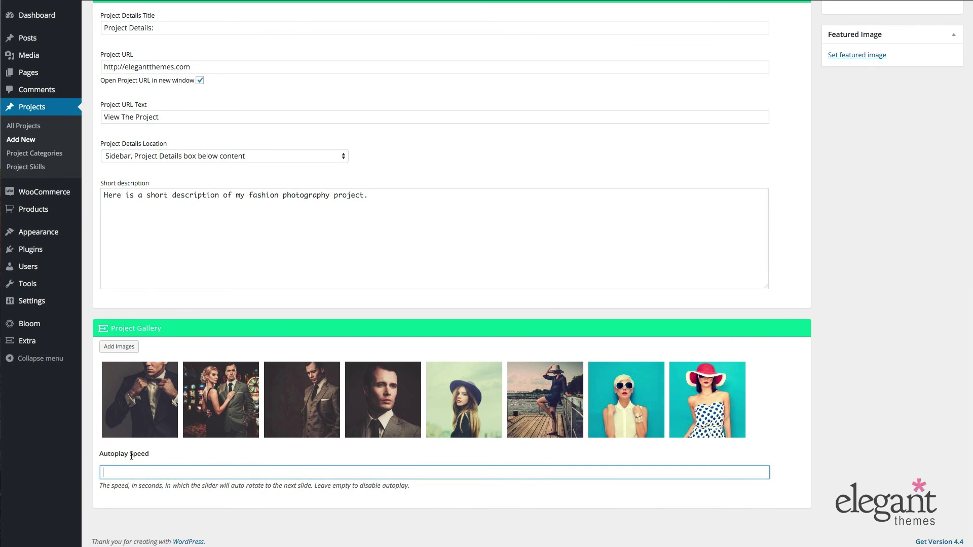
type("1")
left_click(850, 306)
Set the elegant couple photo from the Media Library as the project's featured image
scroll(853, 307, "up", 3)
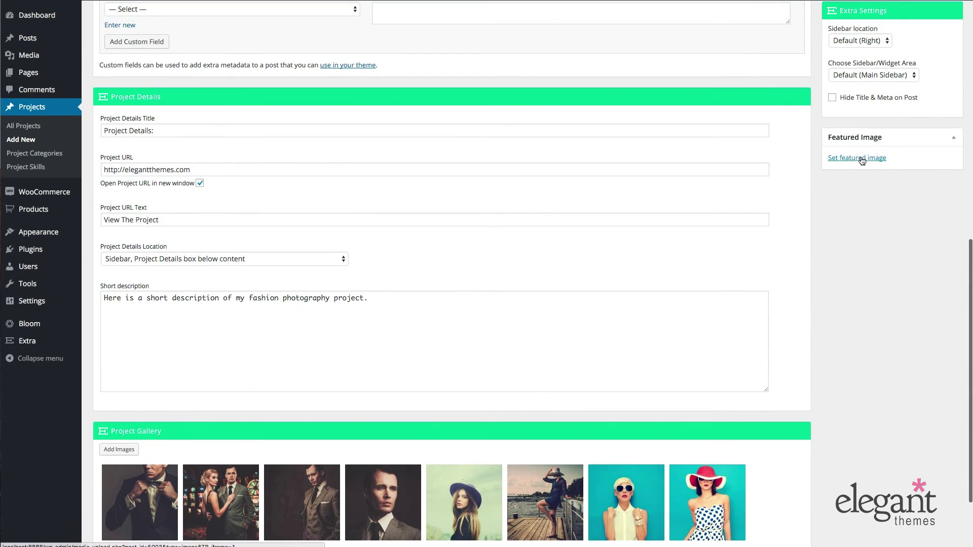
left_click(857, 157)
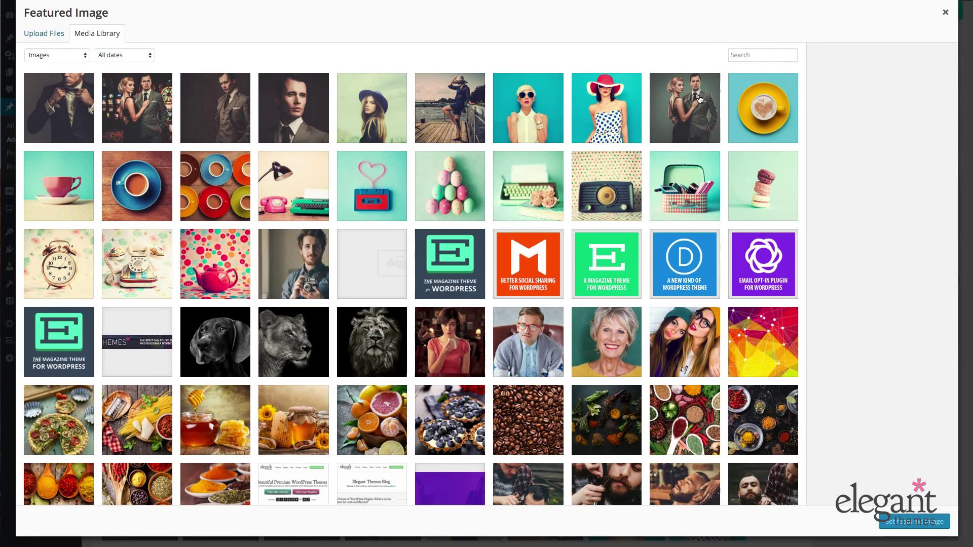
left_click(700, 99)
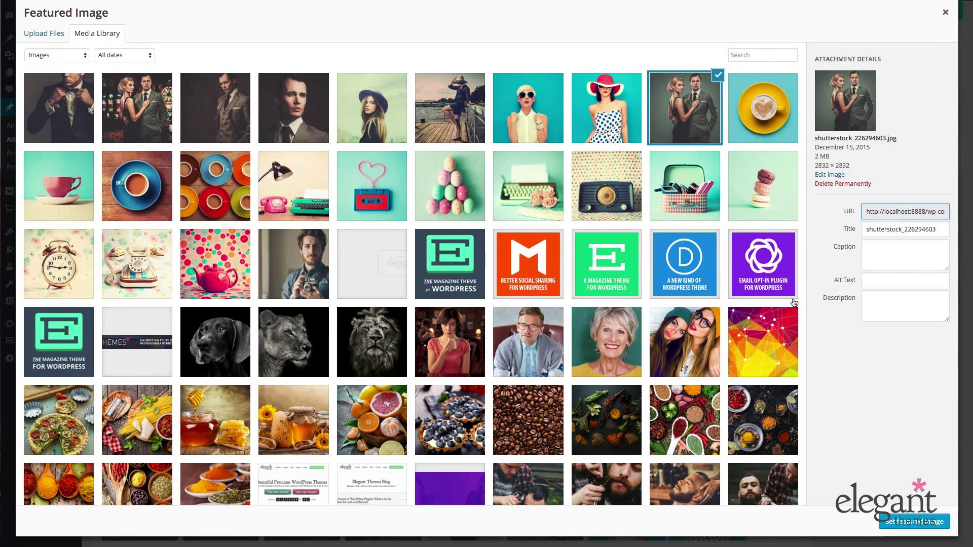
left_click(913, 522)
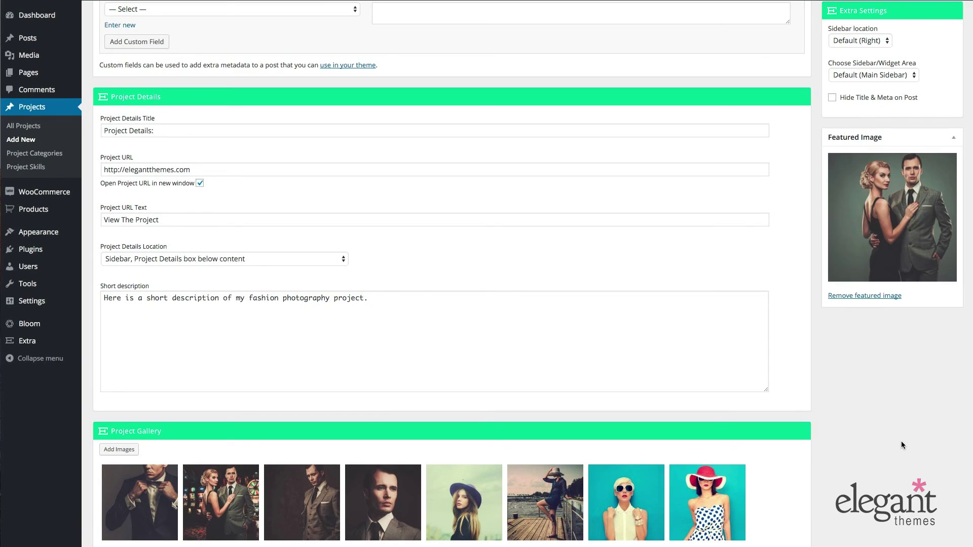
scroll(904, 442, "down", 3)
scroll(905, 441, "up", 8)
scroll(585, 518, "down", 3)
scroll(585, 518, "up", 8)
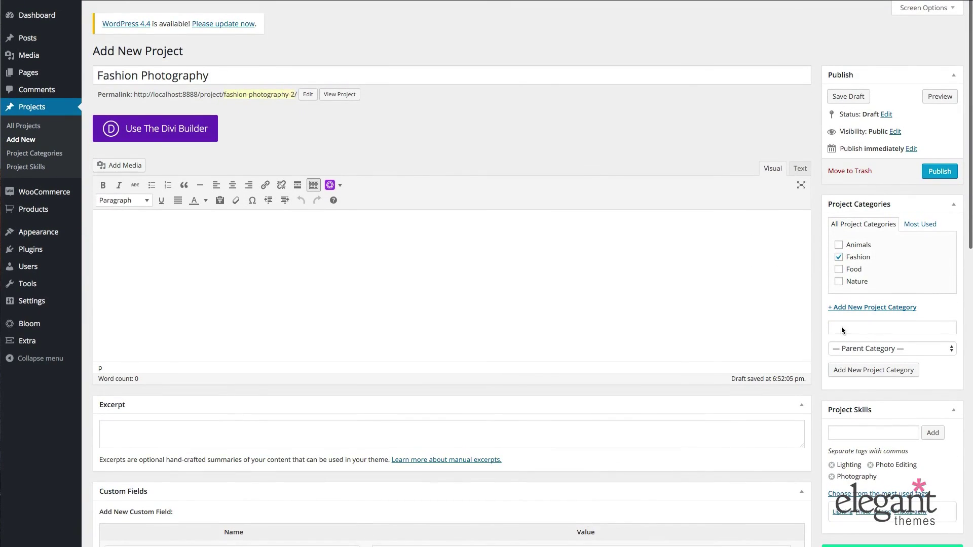
Publish the project and reload the Portfolio Page to see it first under a Fashion filter
left_click(935, 176)
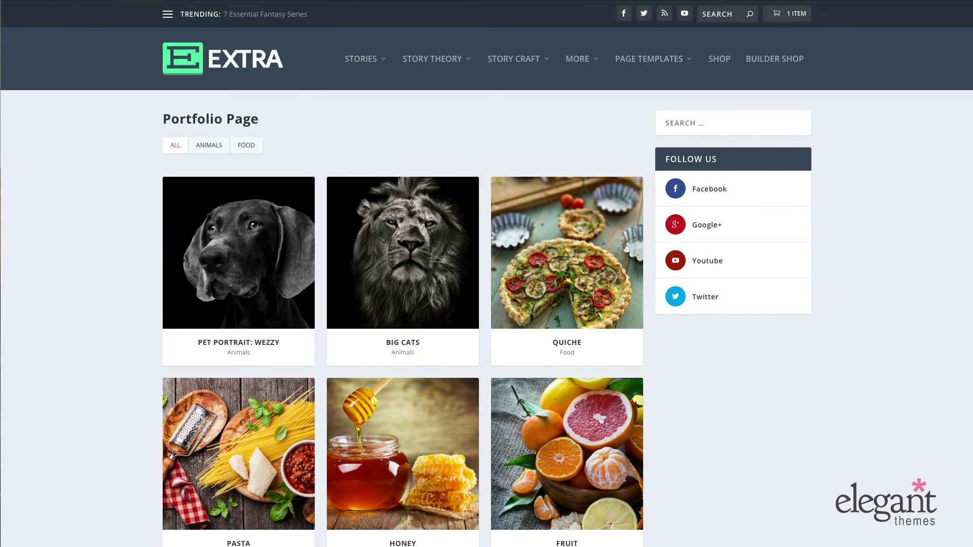
key("super+r")
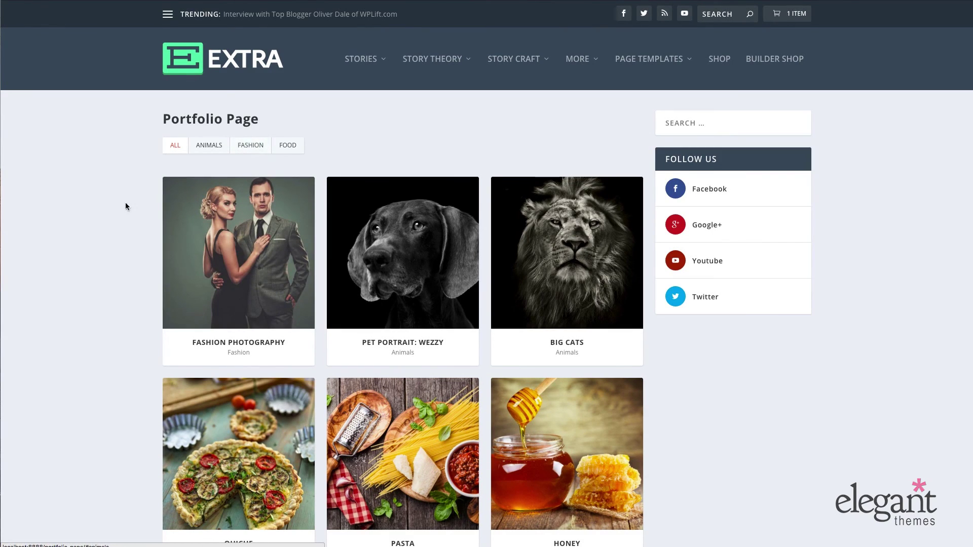
scroll(152, 228, "down", 1)
Open the live Fashion Photography project page from the portfolio grid
left_click(236, 251)
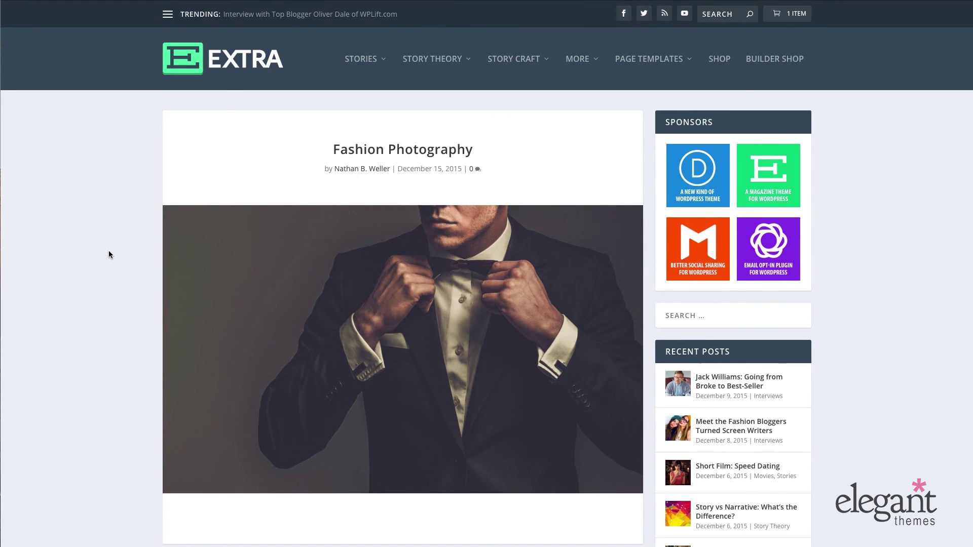
scroll(109, 250, "down", 3)
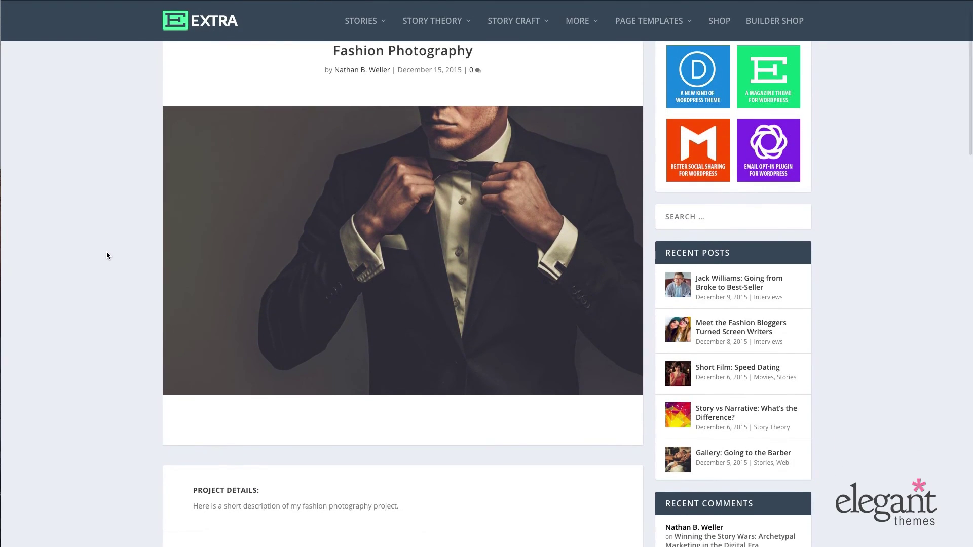
scroll(107, 251, "down", 1)
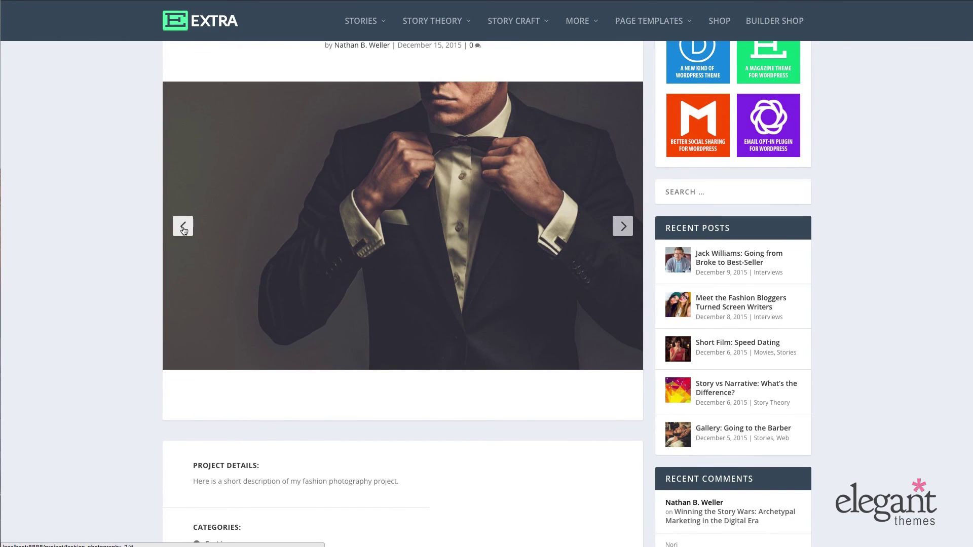
Step back six photos in the gallery slider to the suit photo, then view the Project Details
left_click(183, 227)
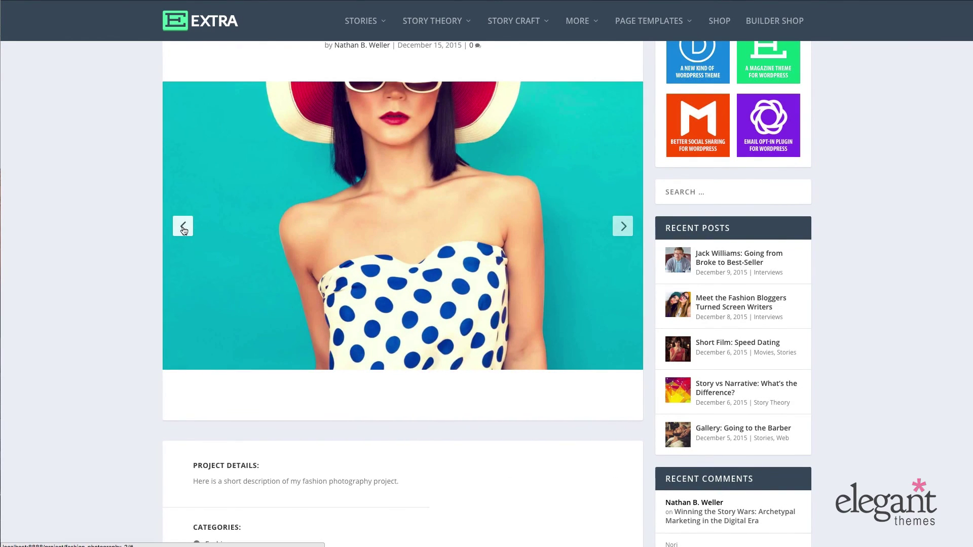
left_click(183, 226)
left_click(183, 227)
left_click(183, 227)
left_click(183, 226)
left_click(183, 227)
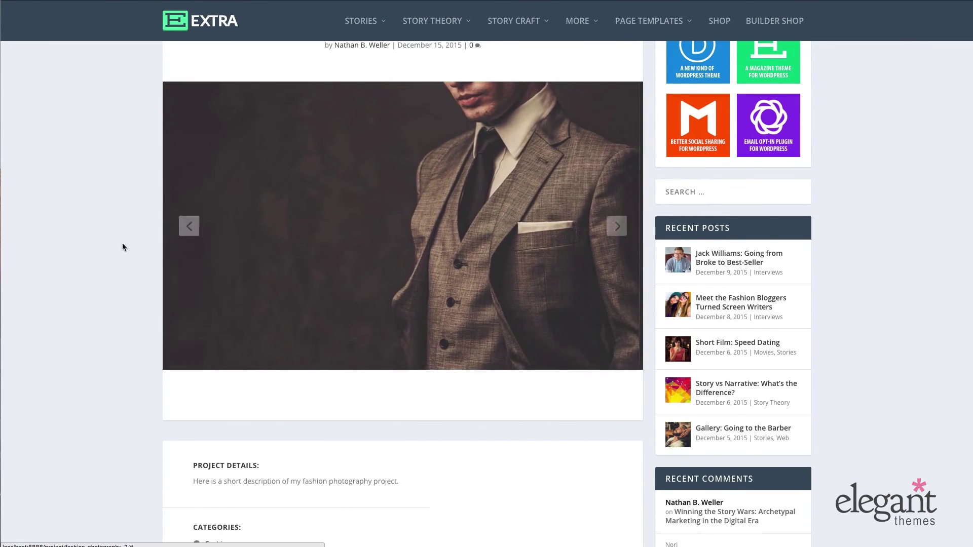
scroll(123, 242, "down", 6)
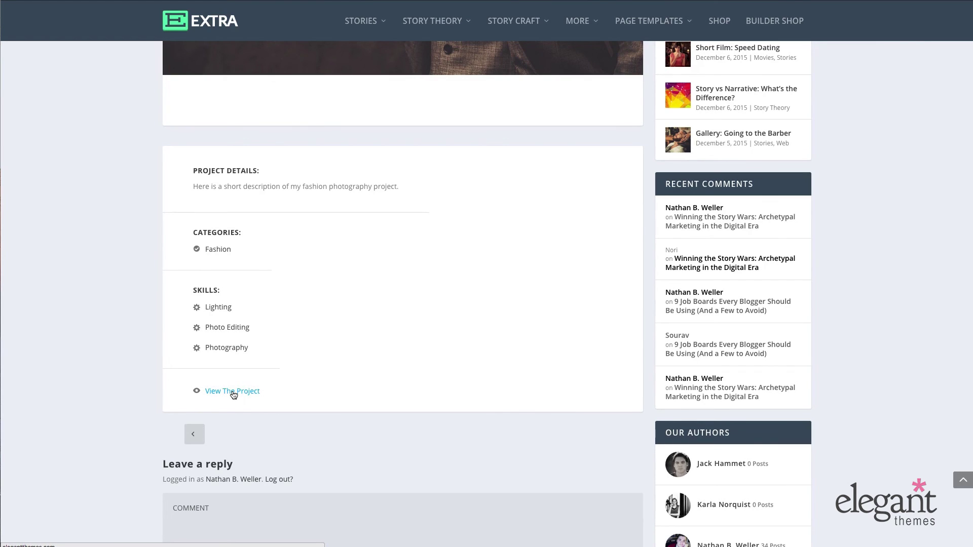
scroll(233, 395, "up", 5)
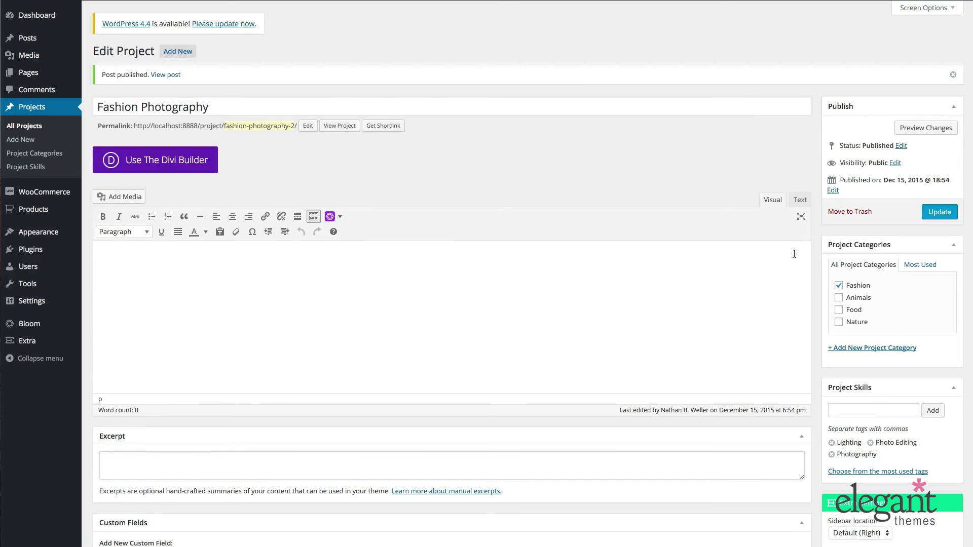
Choose Project Sidebar as the Fashion Photography project's widget area and update the published project
scroll(794, 254, "down", 5)
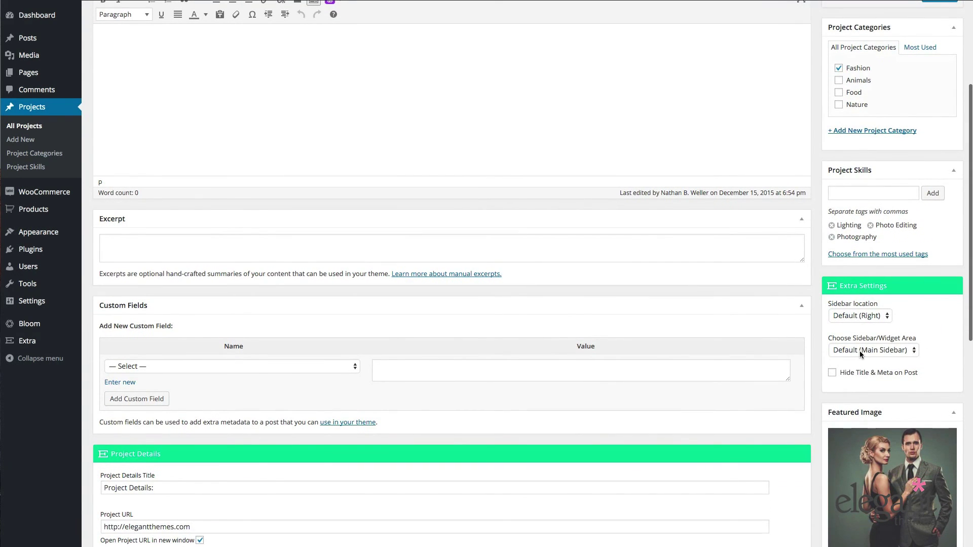
left_click(860, 351)
left_click(861, 369)
scroll(928, 334, "up", 5)
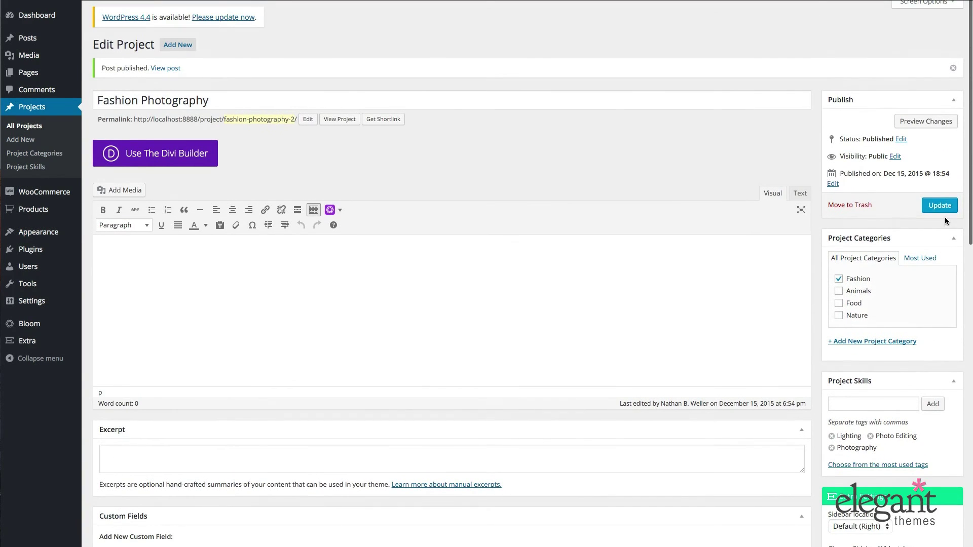
left_click(941, 208)
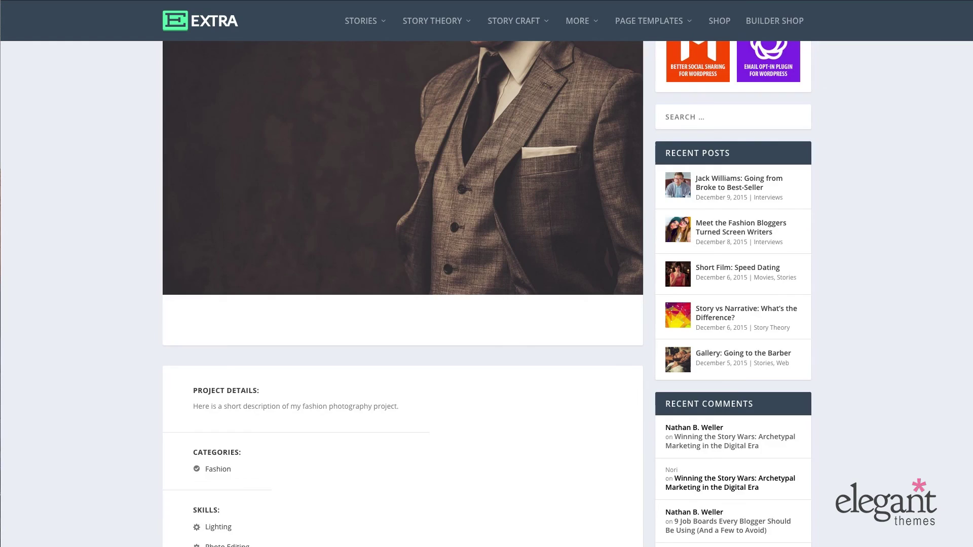
scroll(136, 136, "up", 5)
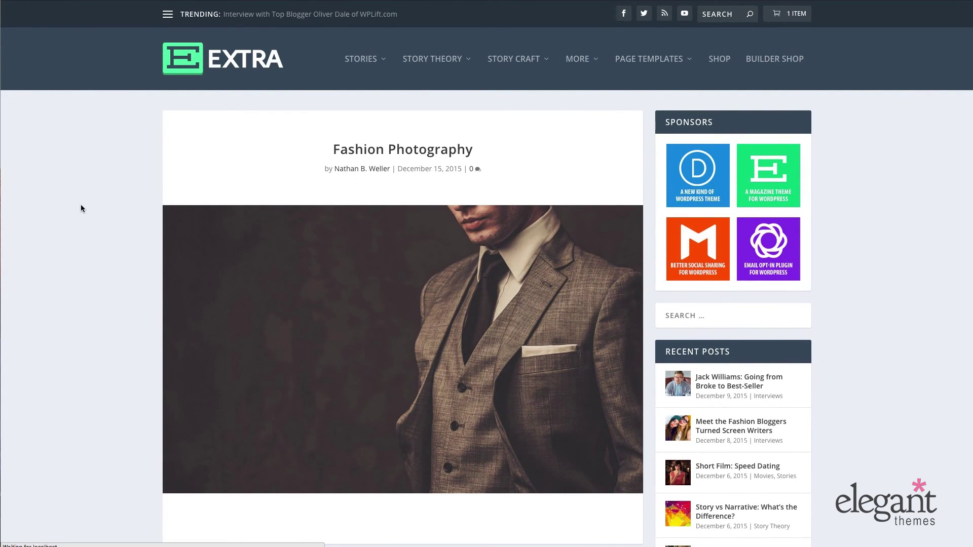
Reload the Fashion Photography page to view its Sponsors sidebar, then go to Page Templates > Portfolio Page
key("ctrl+r")
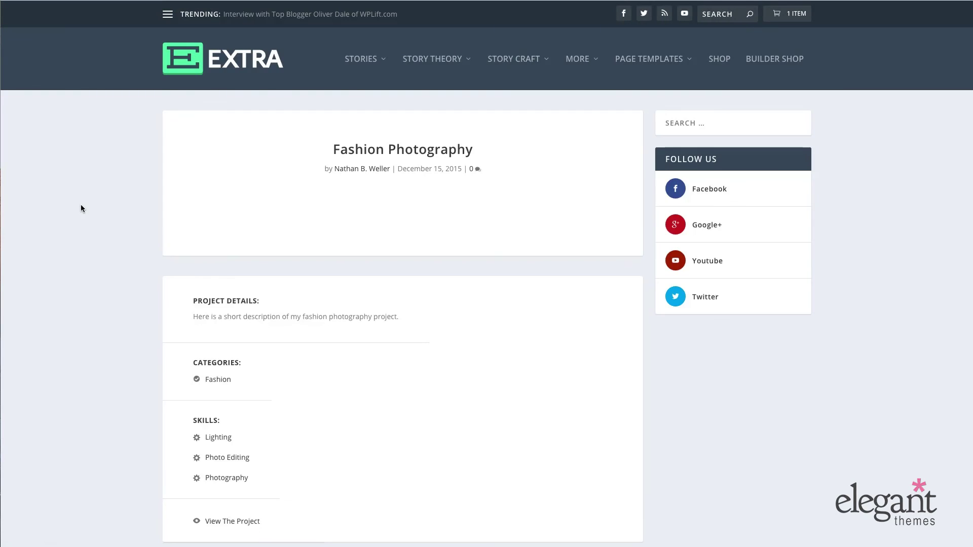
scroll(80, 208, "down", 3)
scroll(81, 207, "down", 7)
scroll(80, 208, "up", 6)
scroll(81, 210, "up", 4)
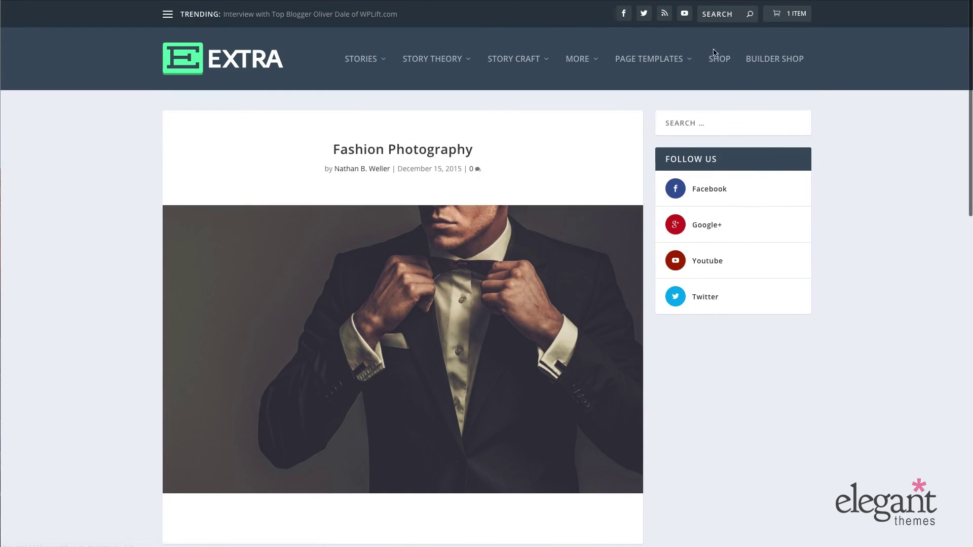
mouse_move(653, 60)
left_click(651, 244)
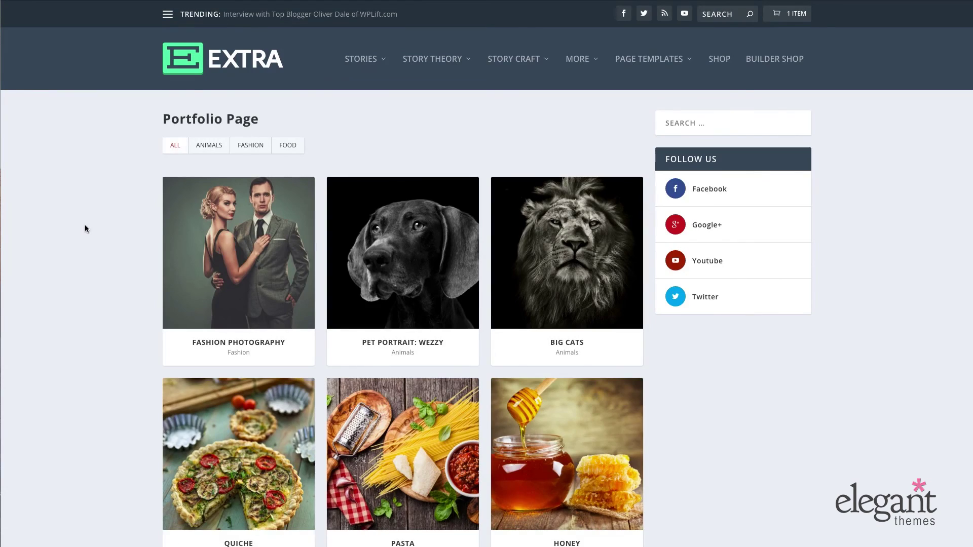